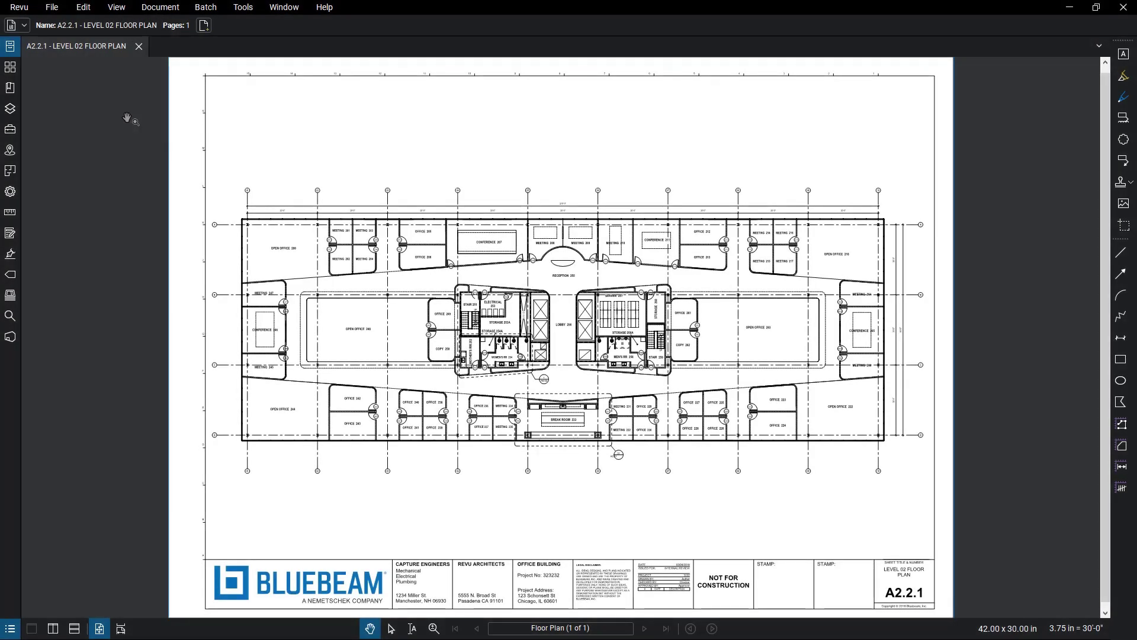
Open the Revu application menu to exit Bluebeam Revu
click(19, 7)
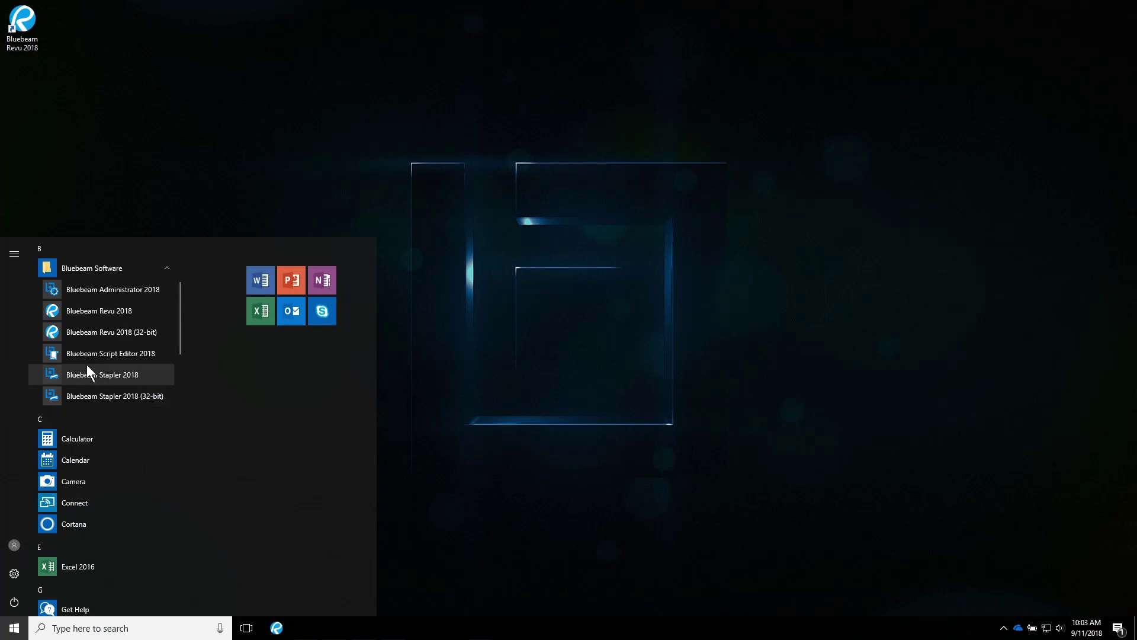
Launch Bluebeam Administrator 2018 and bring up its registration options
click(129, 294)
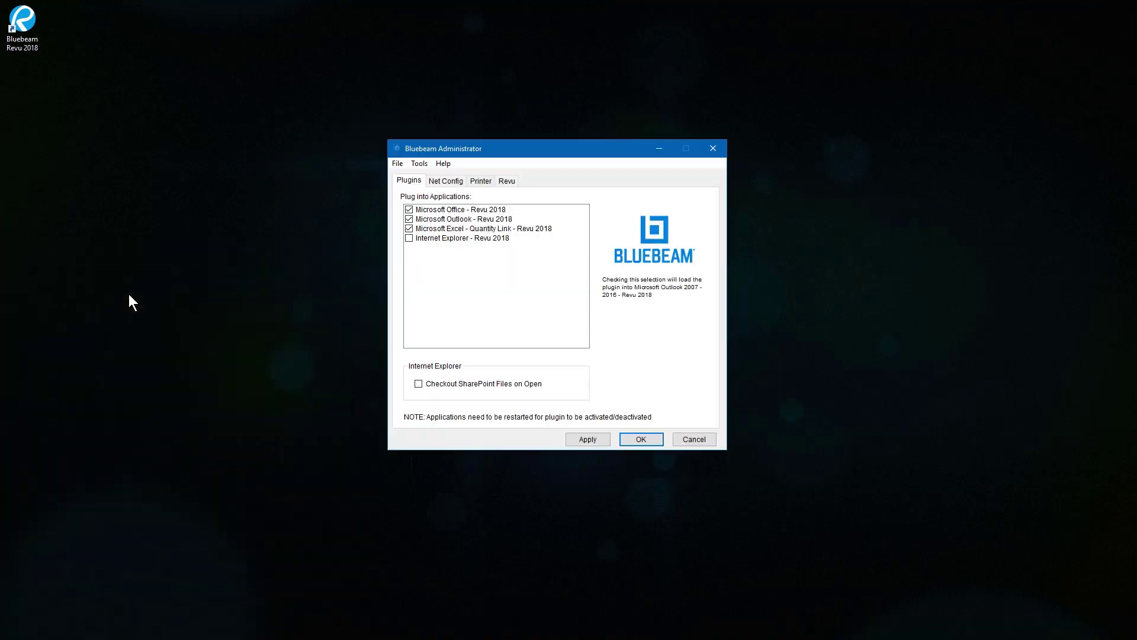
click(424, 165)
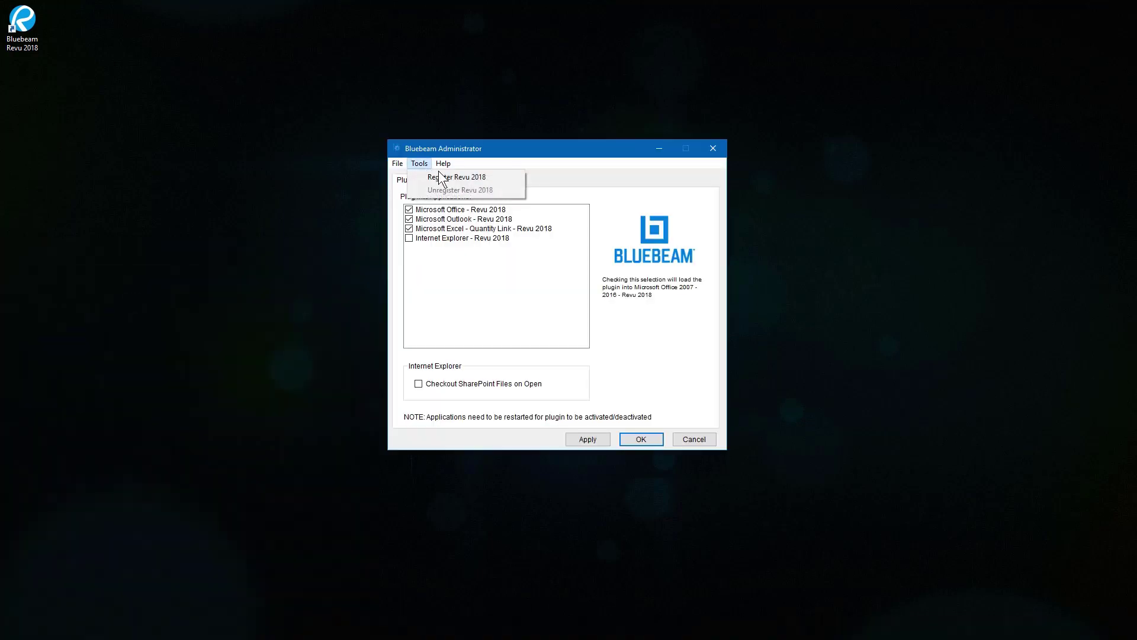
Register Revu 2018 using the serial number, pasted product key and computer name
click(510, 176)
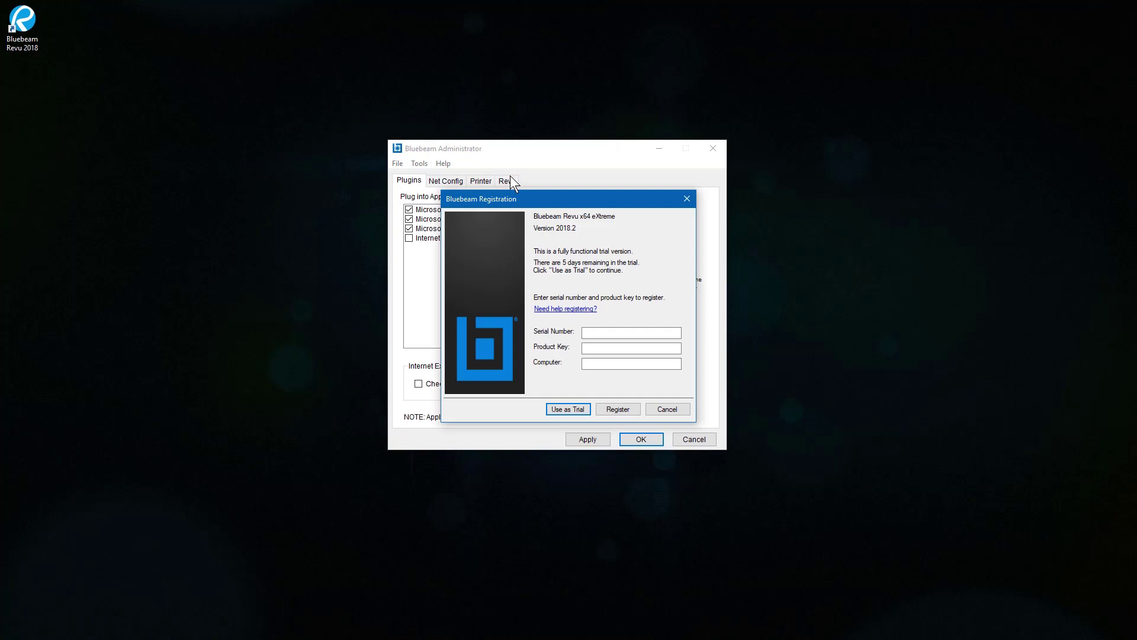
text(0000000)
key(Tab)
key(ctrl+v)
key(Tab)
text(USER540)
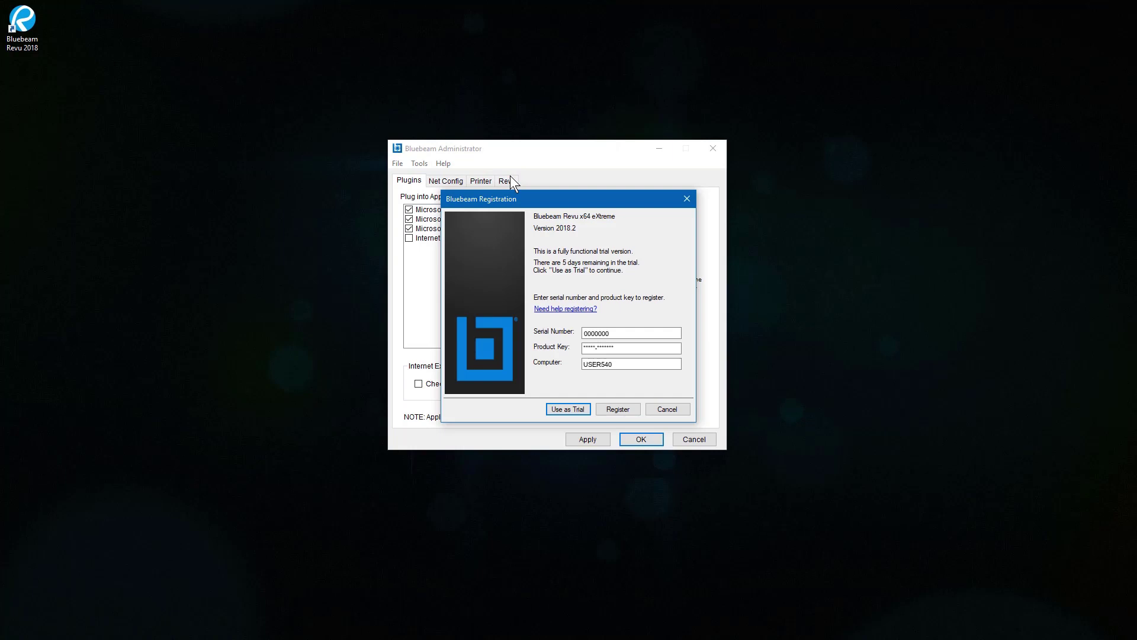
click(630, 408)
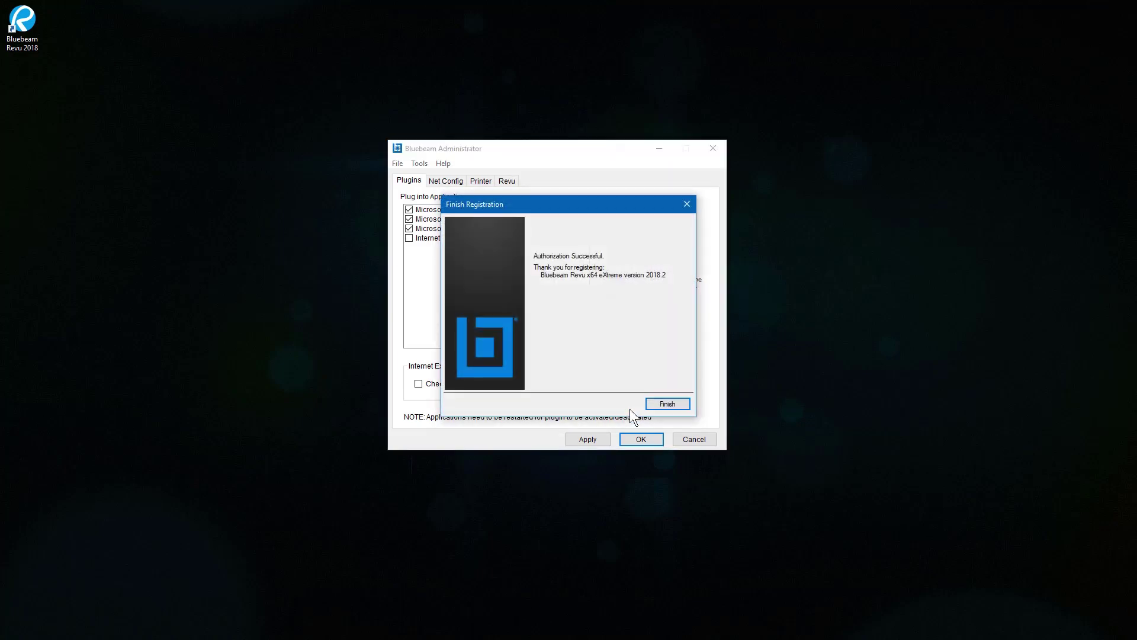
click(685, 408)
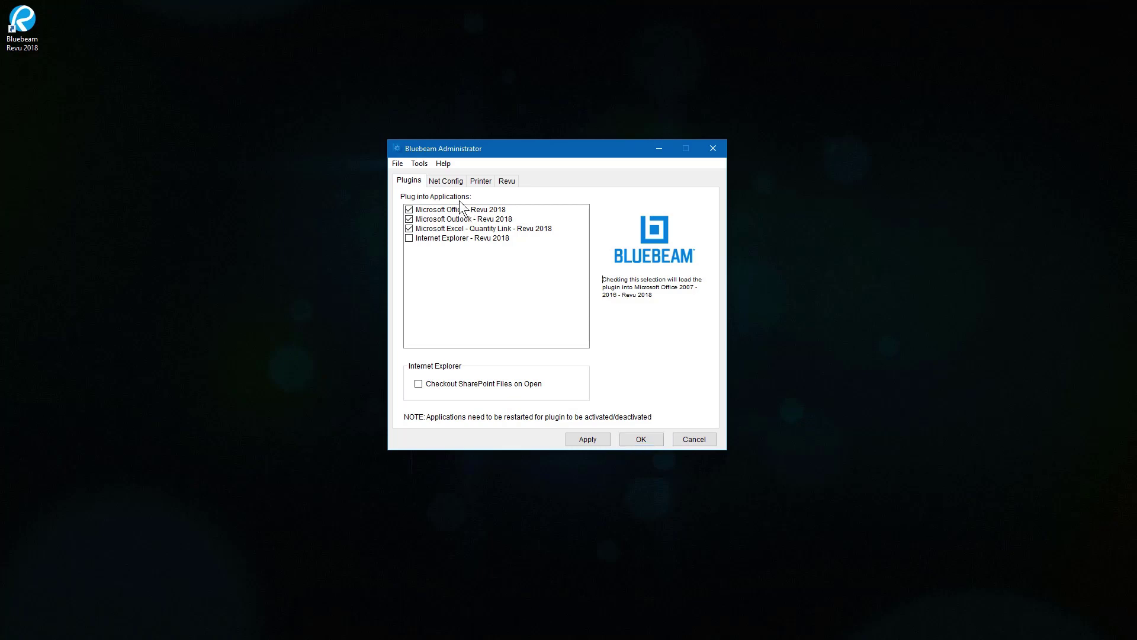
click(423, 163)
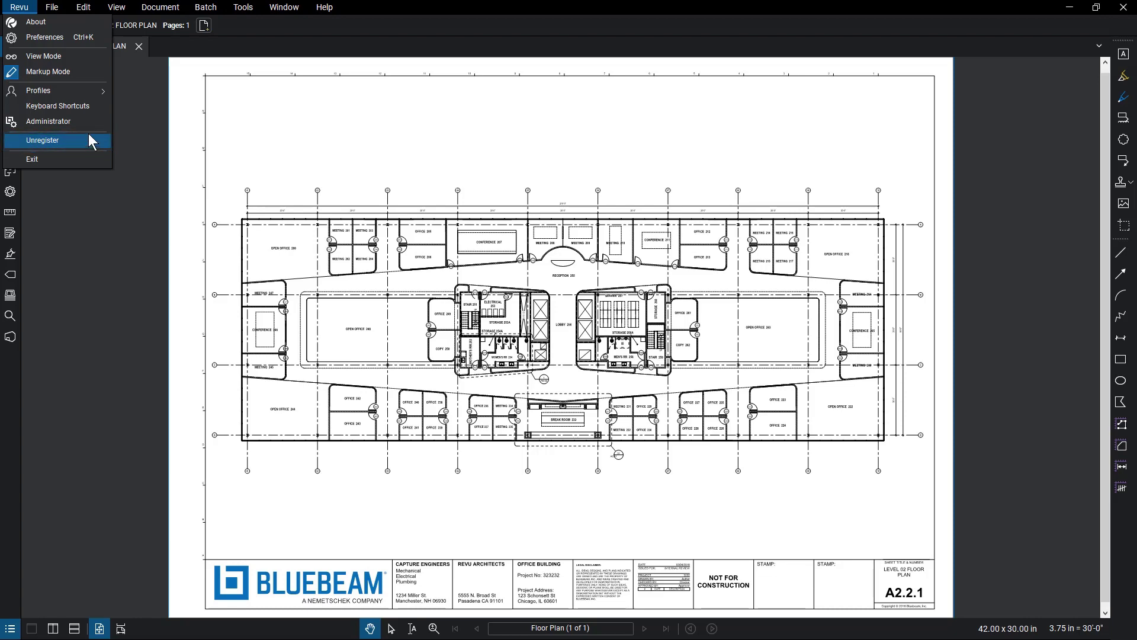
Choose Administrator from the Revu menu to reopen its settings
click(87, 122)
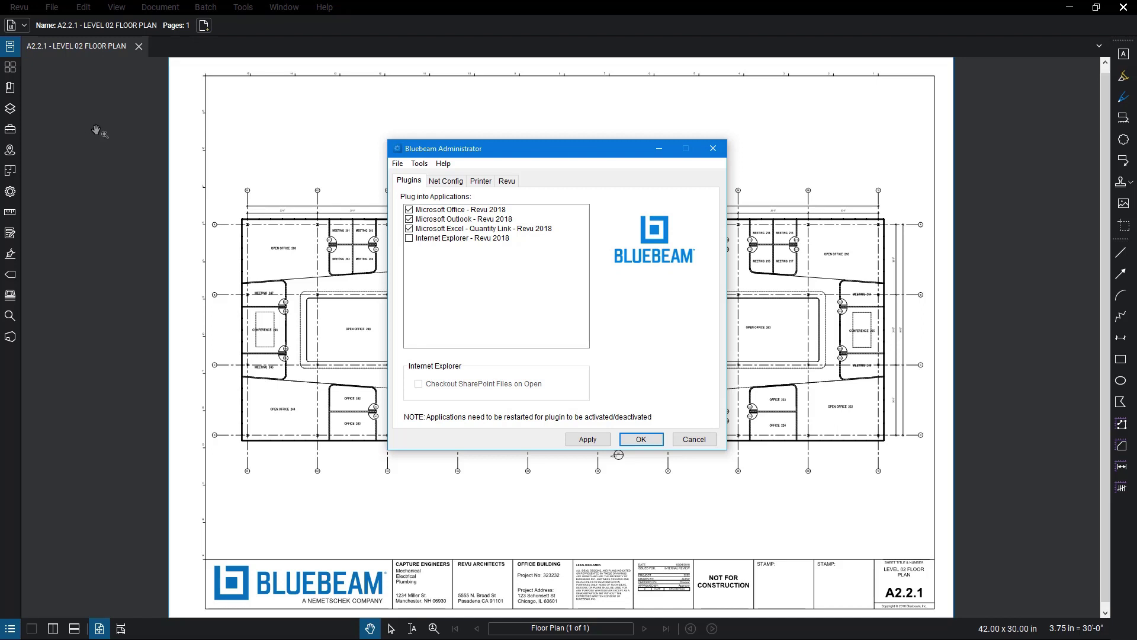
Disable the Microsoft Outlook plugin and enable Use as Default PDF Viewer for Revu
click(409, 220)
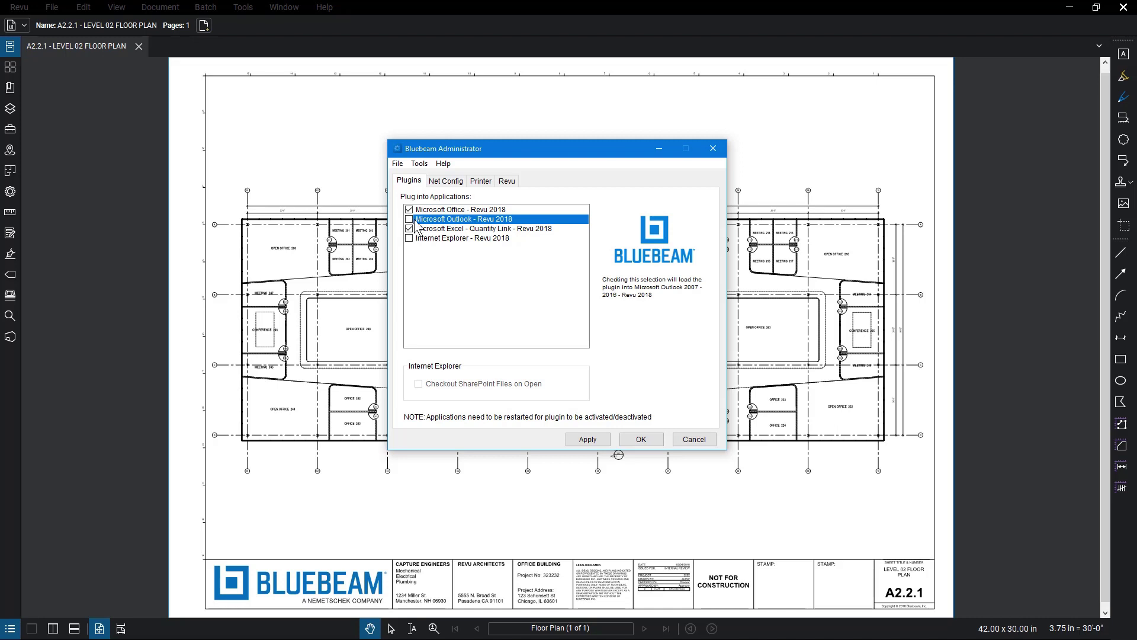
click(511, 185)
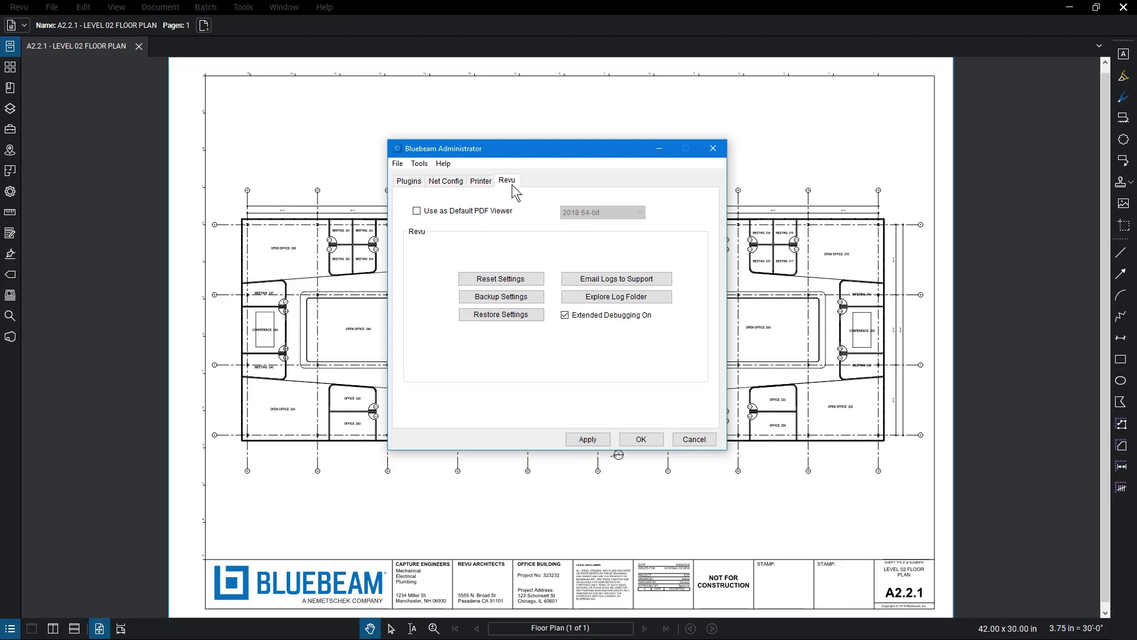
click(417, 212)
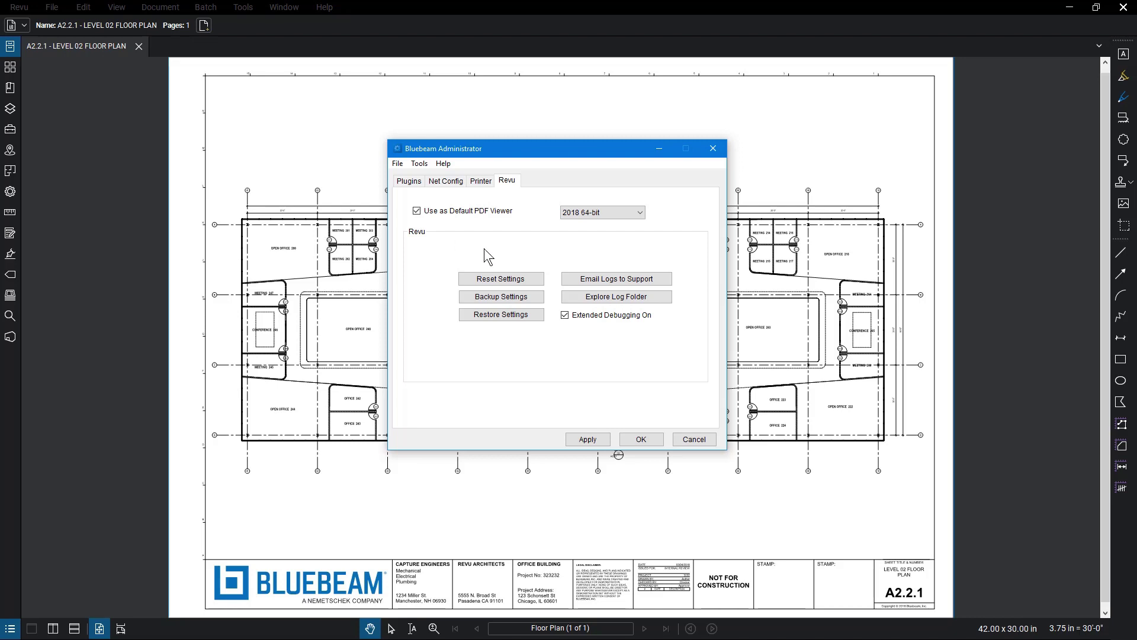
click(537, 285)
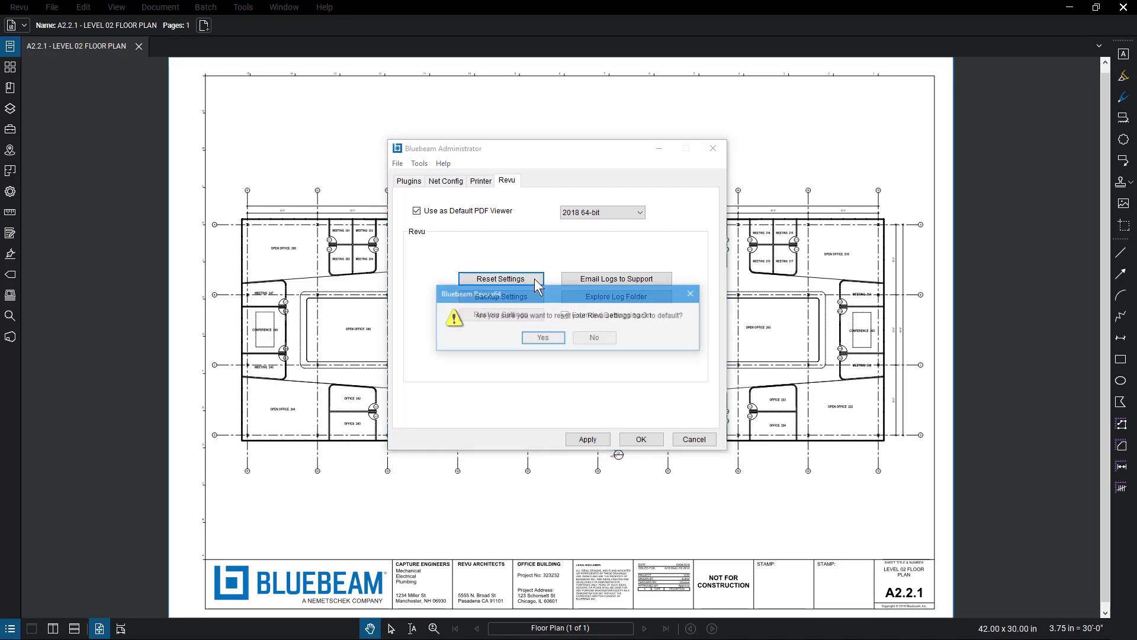
click(543, 338)
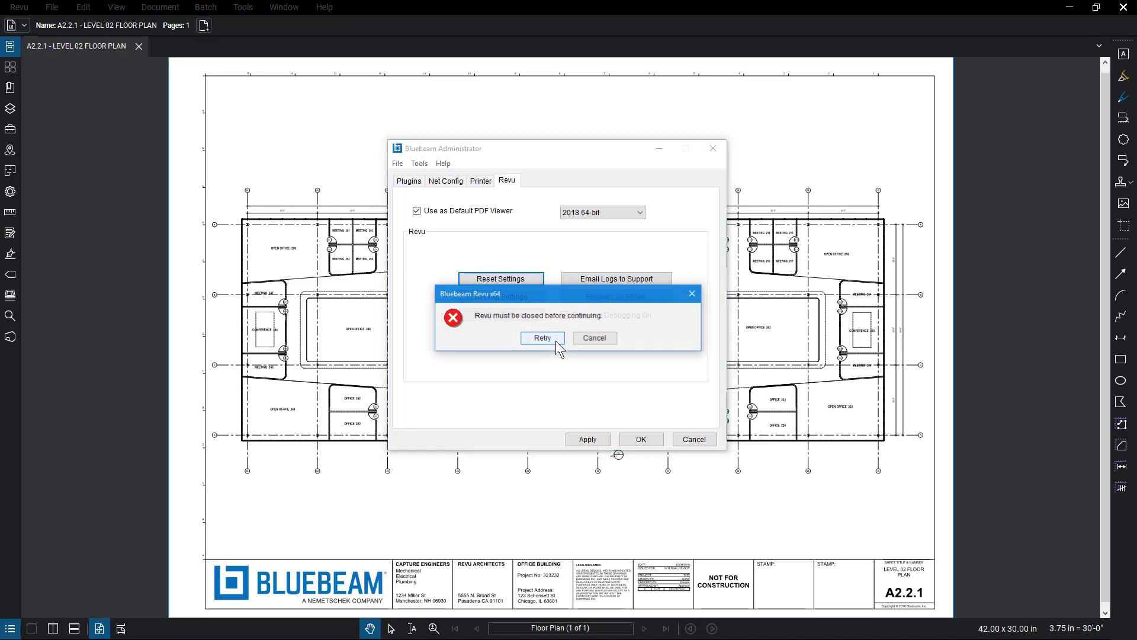
click(609, 337)
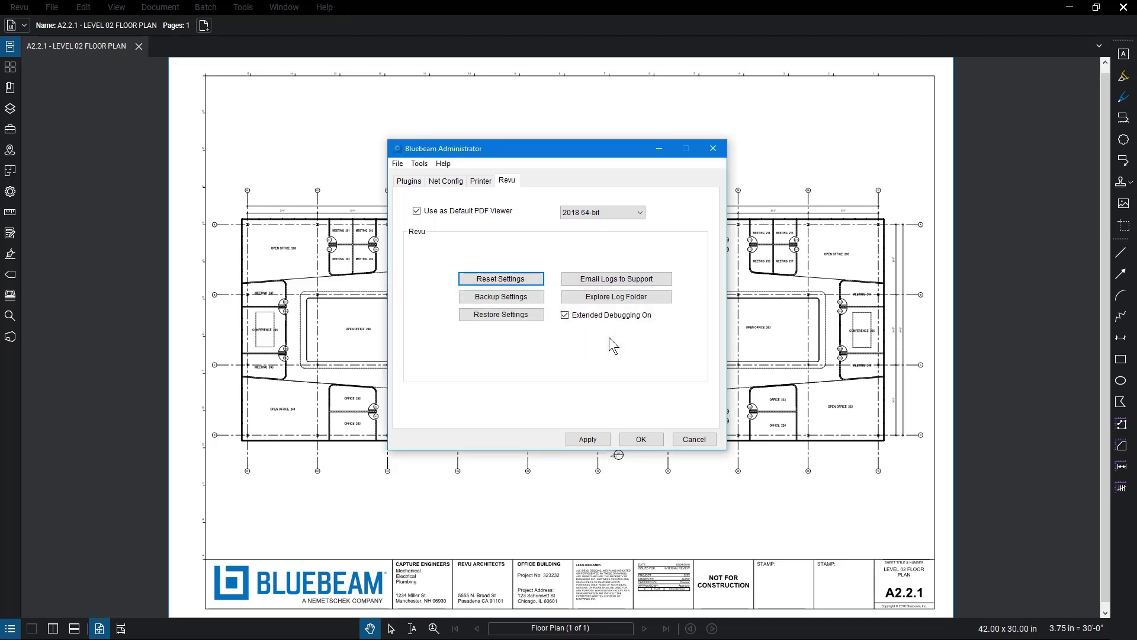
click(401, 164)
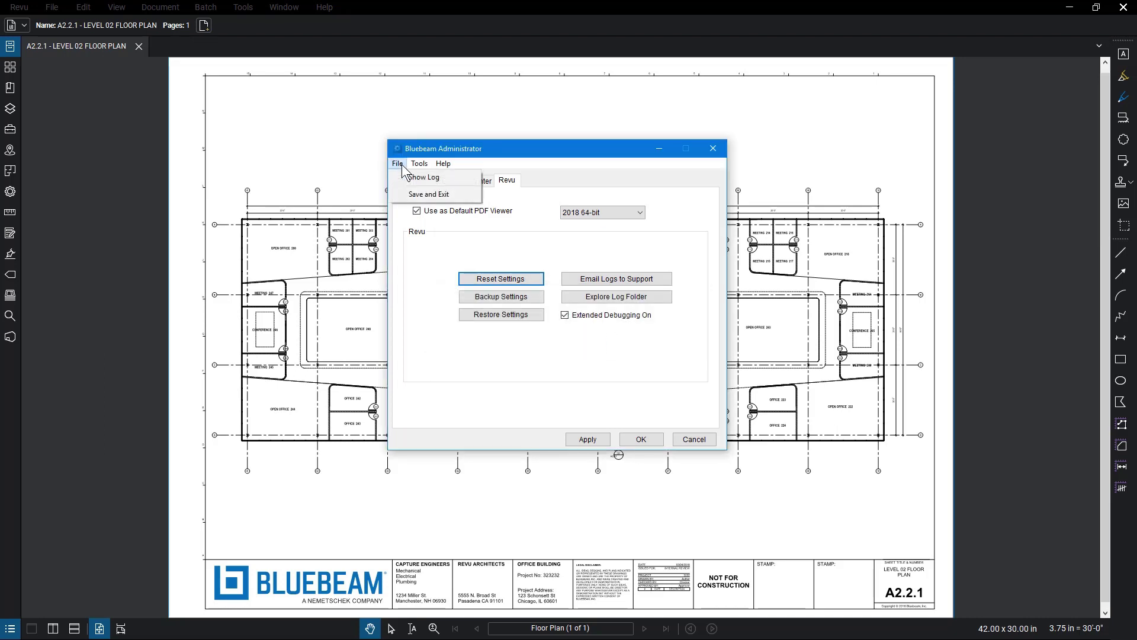
click(400, 176)
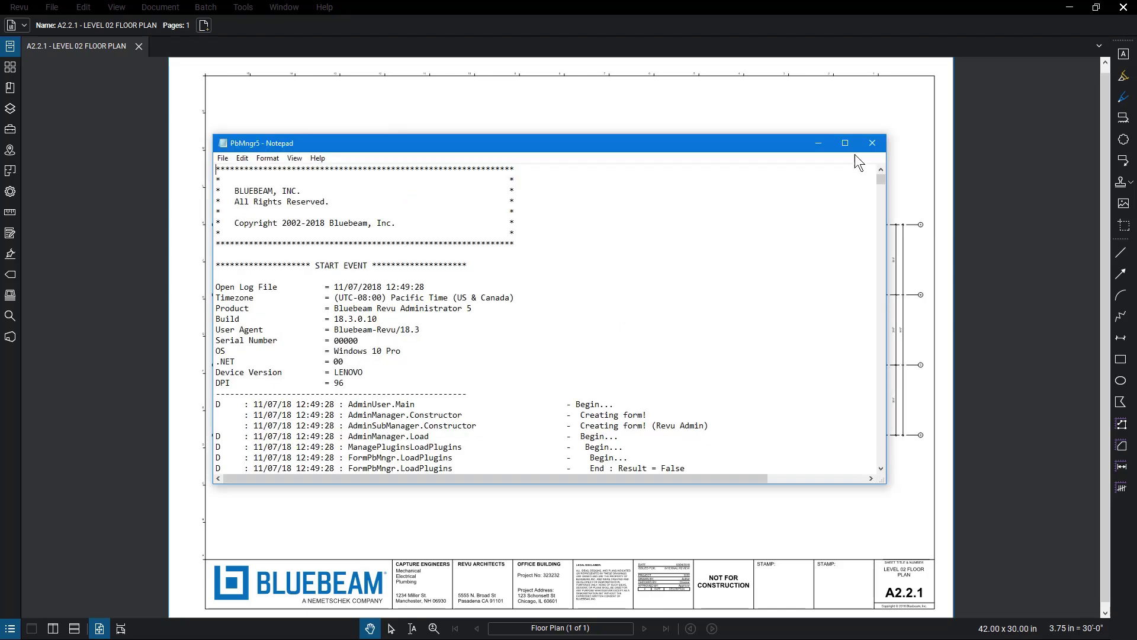
click(871, 144)
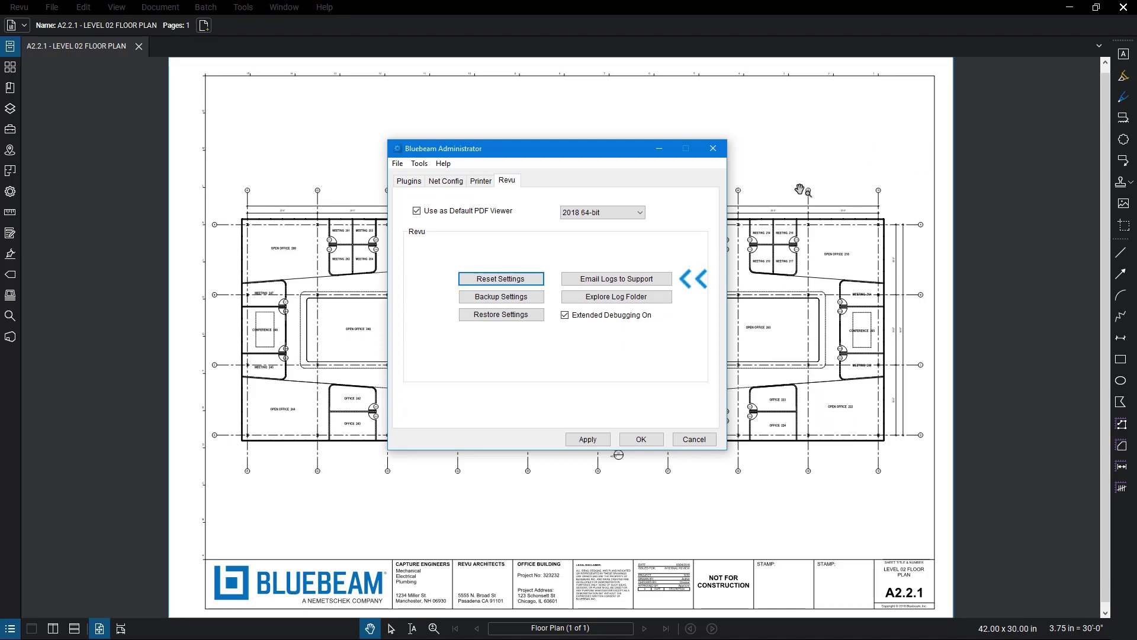
click(666, 279)
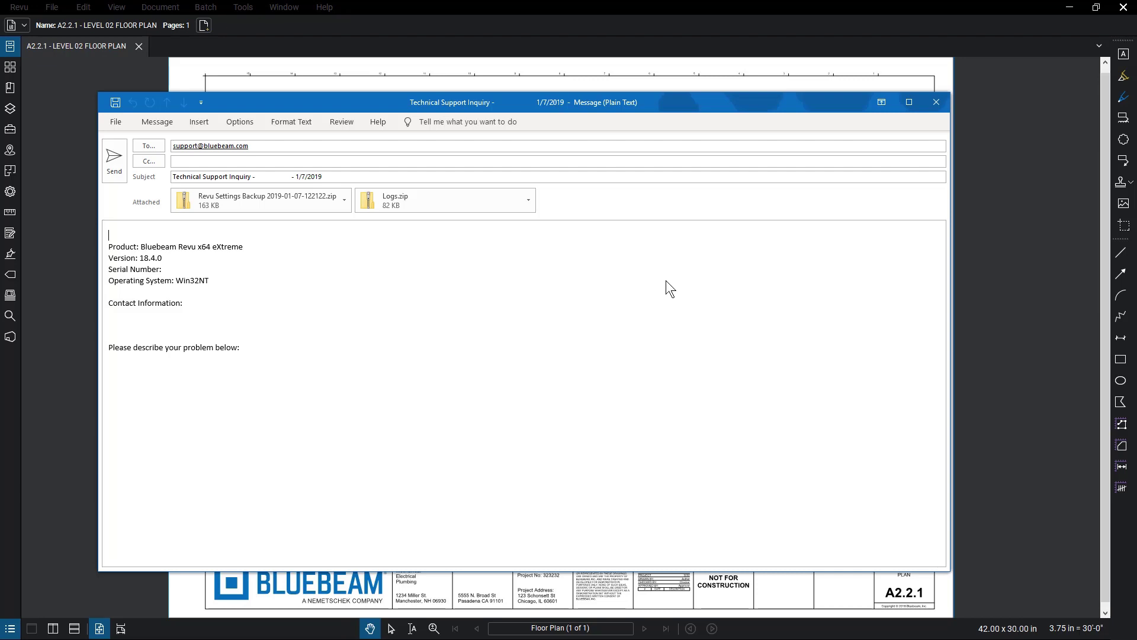
click(945, 108)
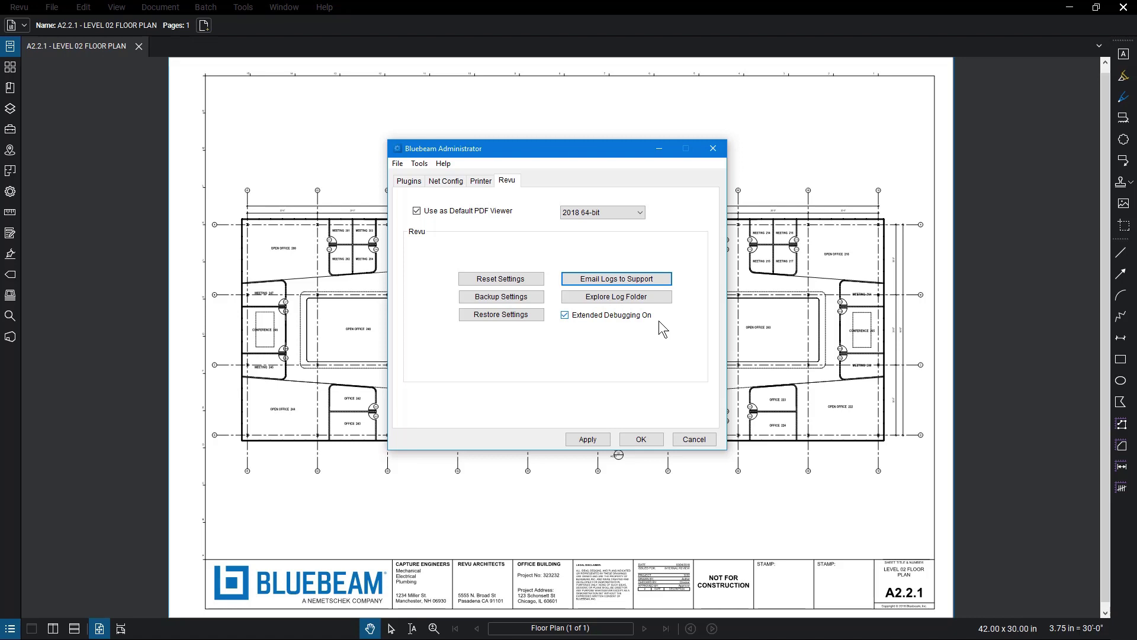
Leave 2018 64-bit as the default viewer version and show the Printer settings
click(639, 213)
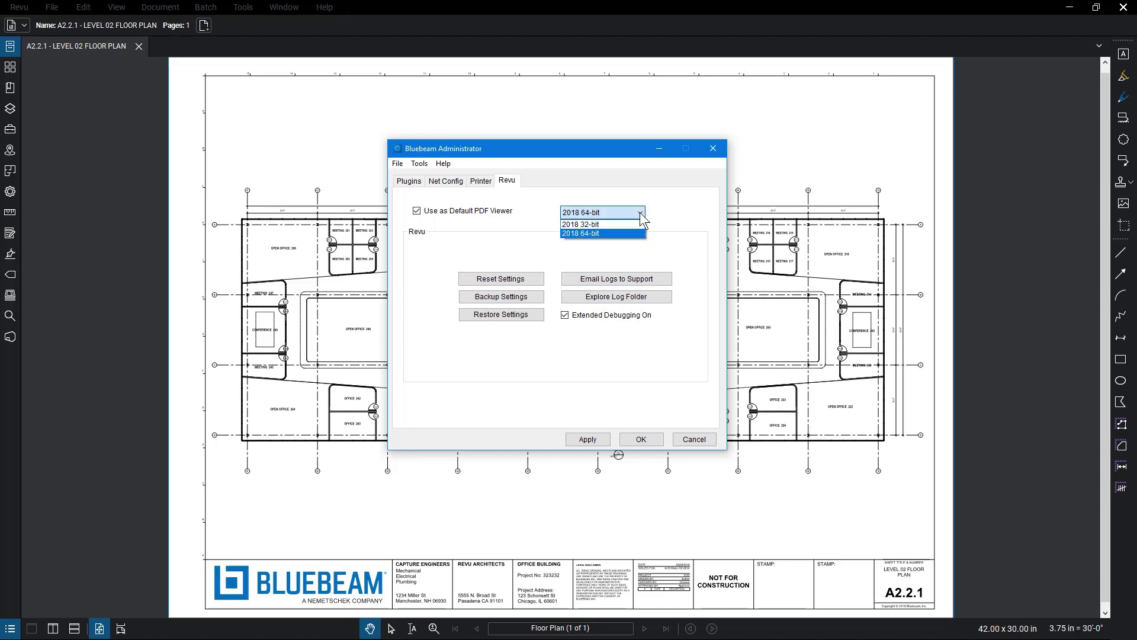
click(641, 214)
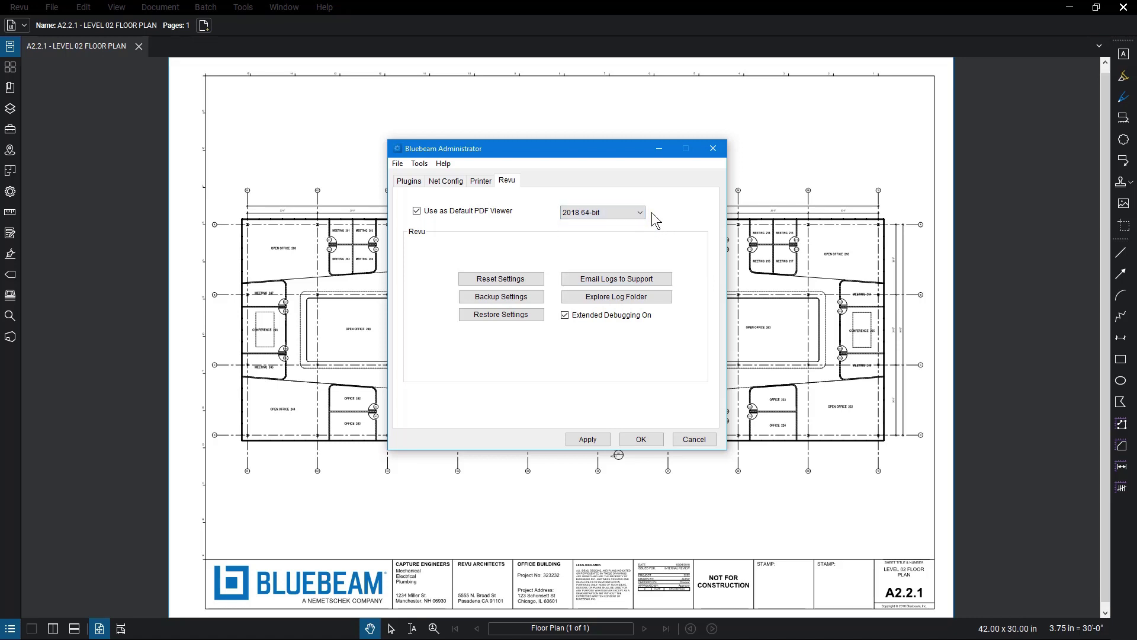
click(484, 182)
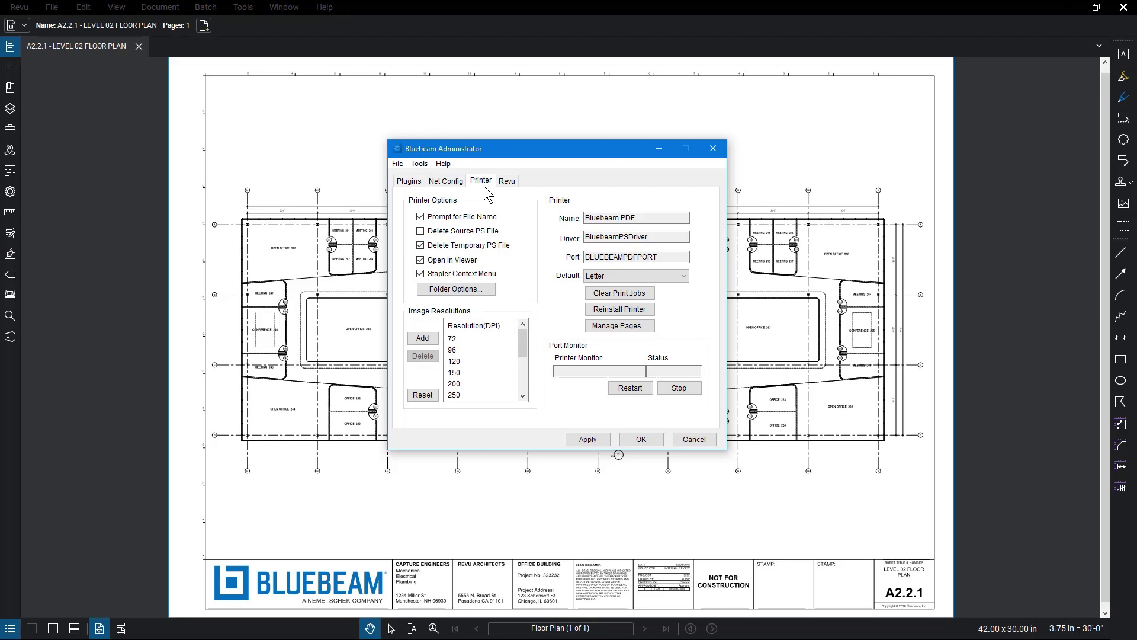
Open Folder Options from the Printer tab
click(486, 288)
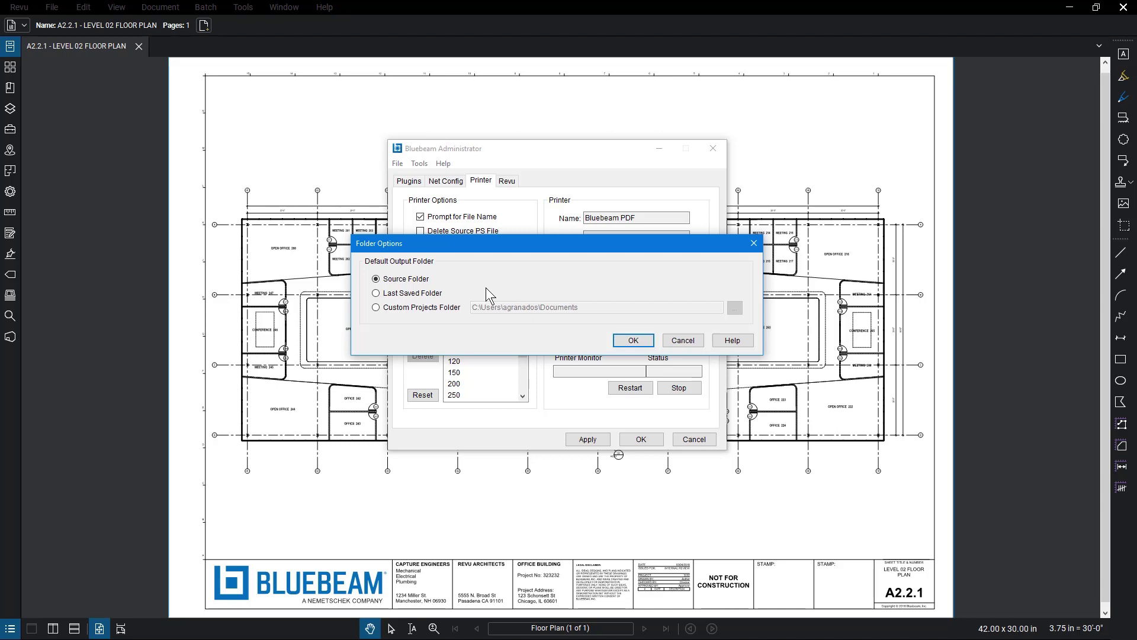
Try Custom Projects Folder, revert to Source Folder, and confirm with OK
click(376, 308)
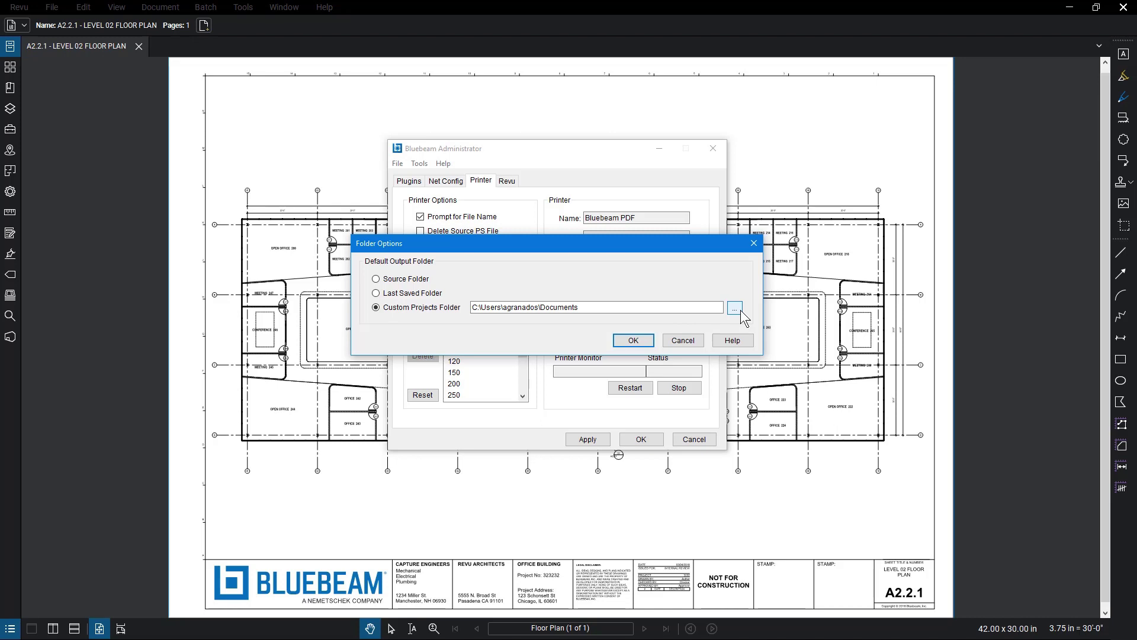
click(376, 279)
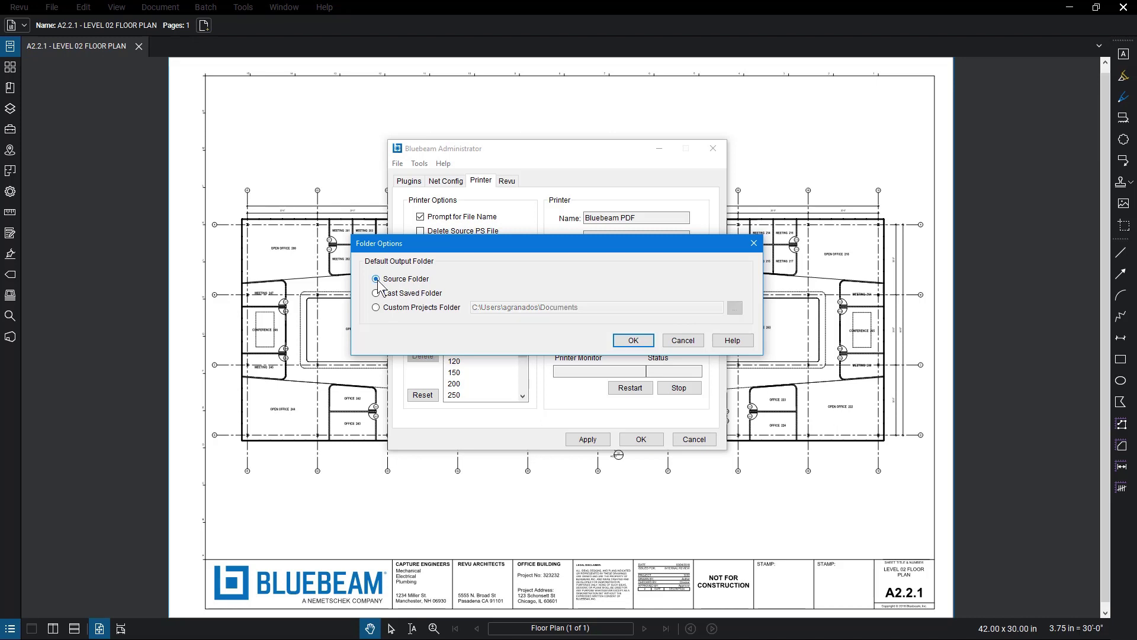
click(647, 342)
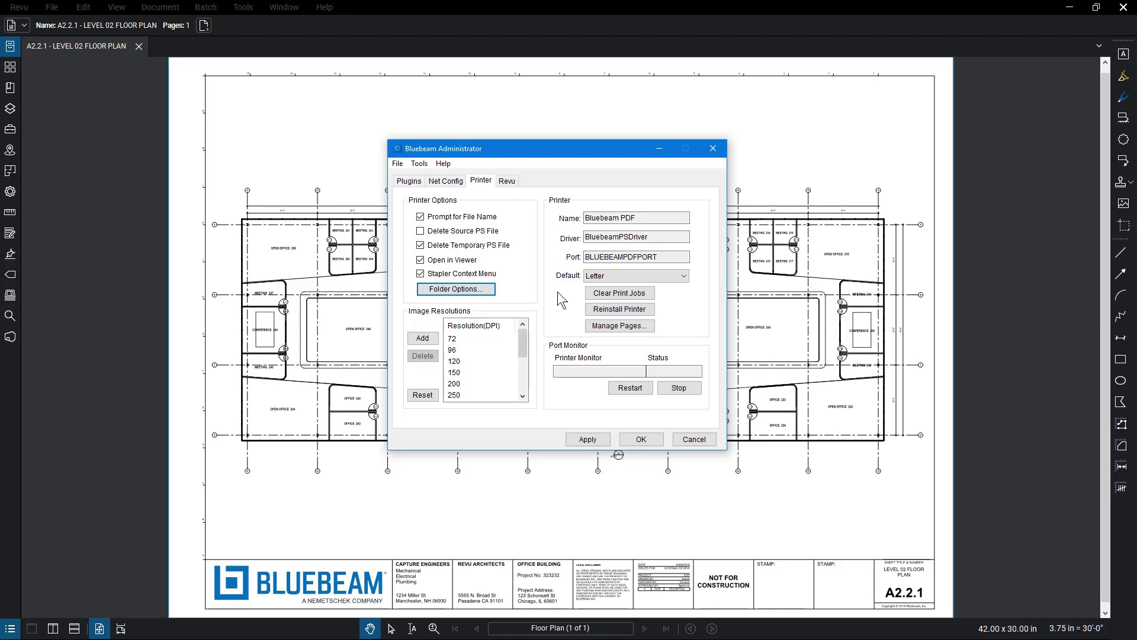
Keep Letter as the default paper size and open the Printer Page Manager
click(685, 276)
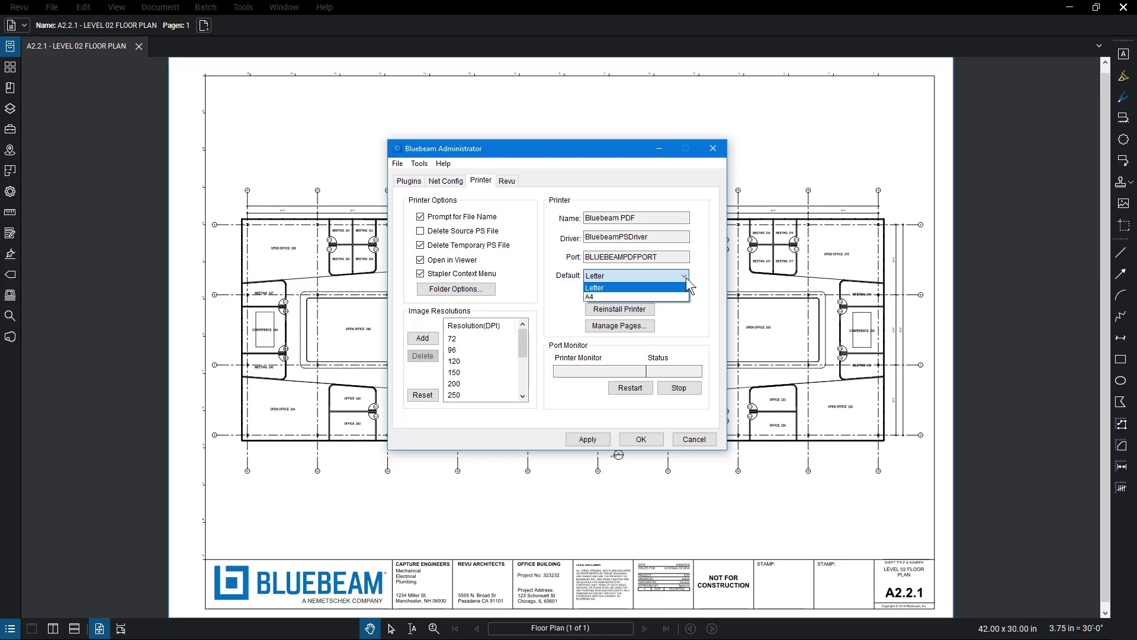
click(686, 277)
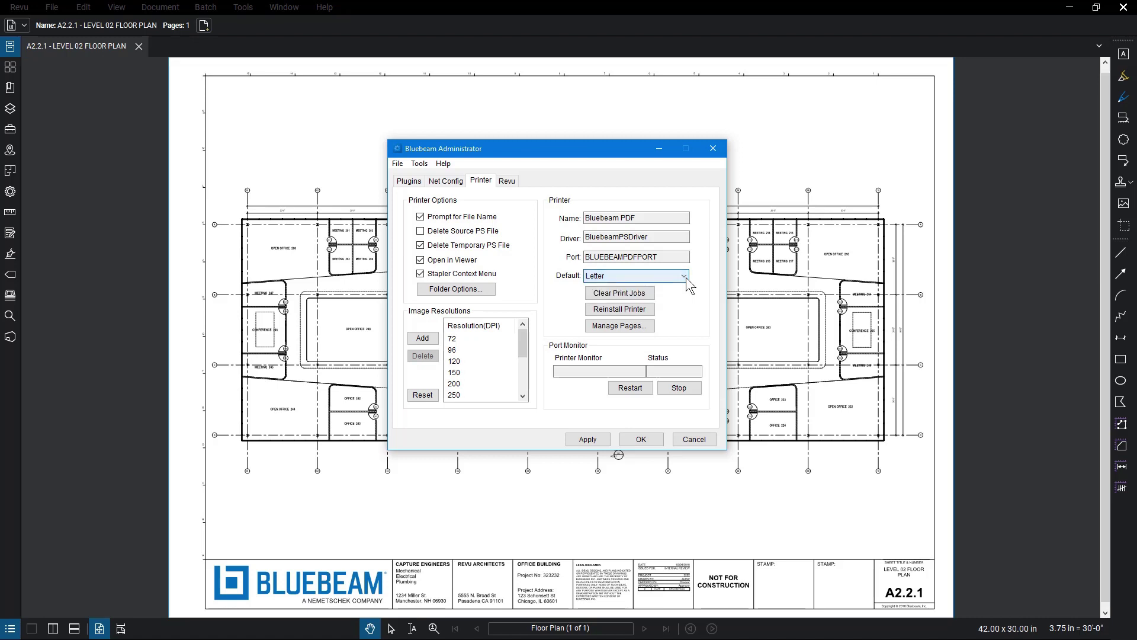
click(647, 326)
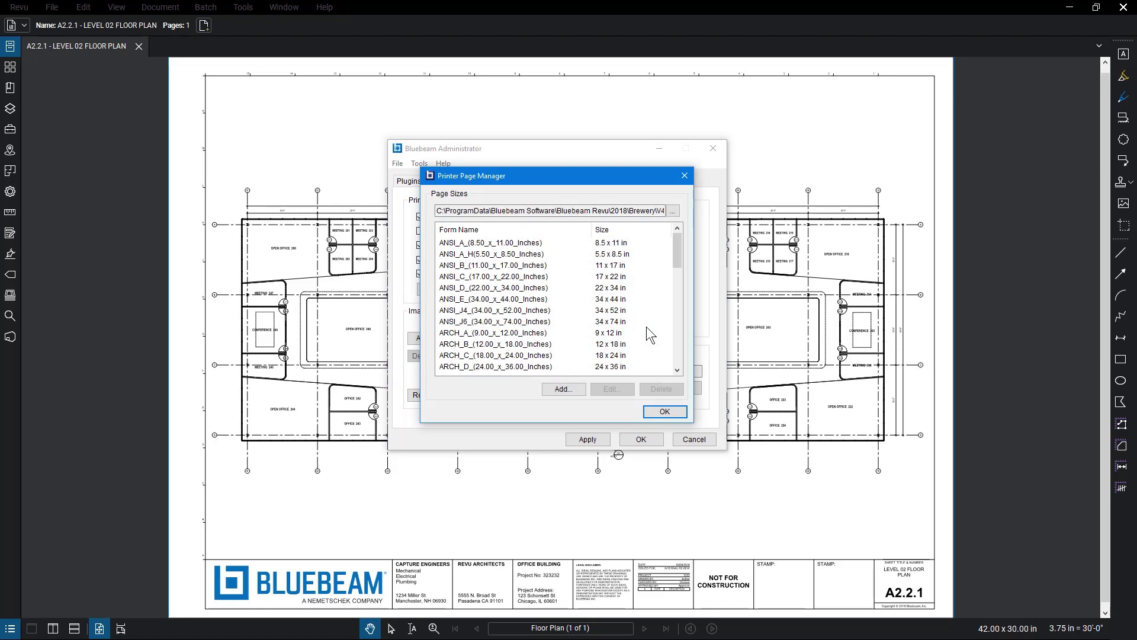
click(581, 391)
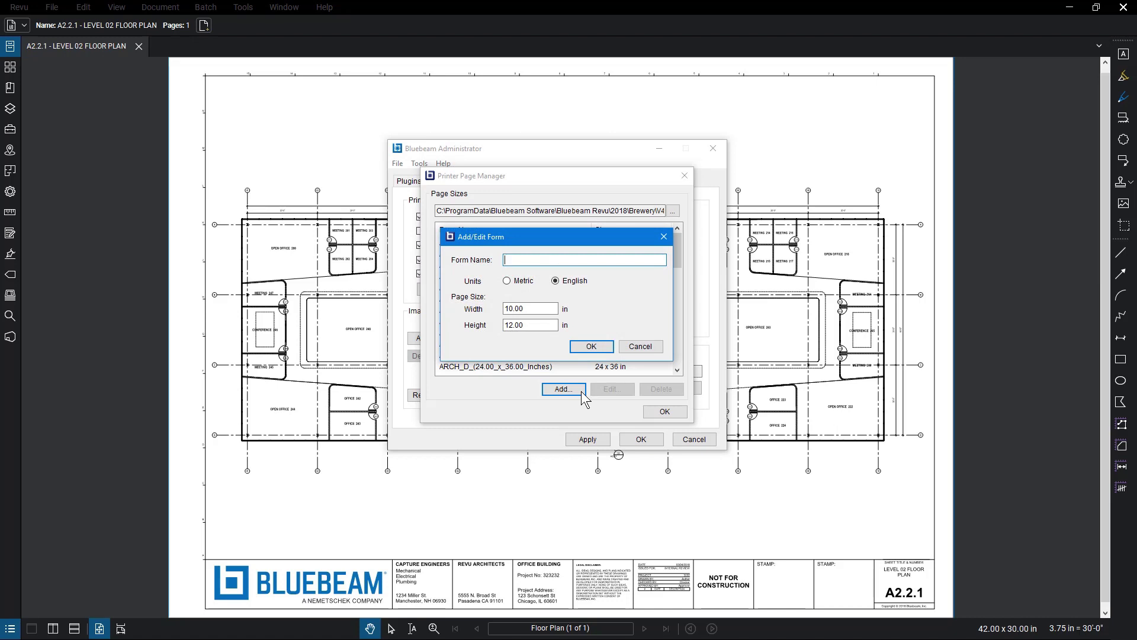
text(New Page)
key(Tab)
text(5)
key(Tab)
text(10)
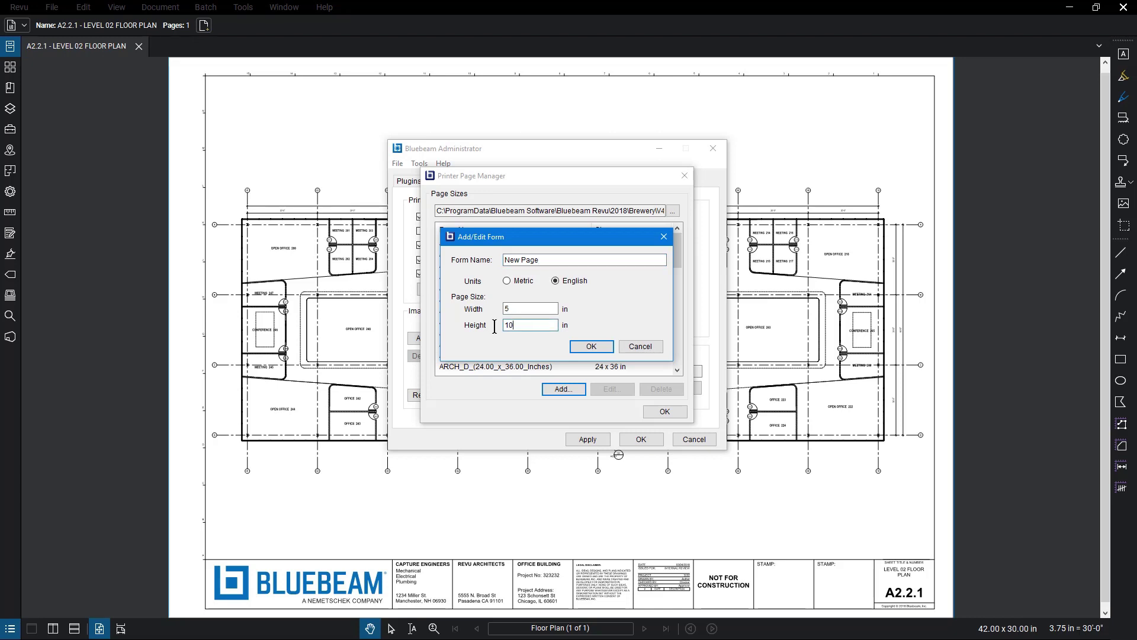
click(644, 347)
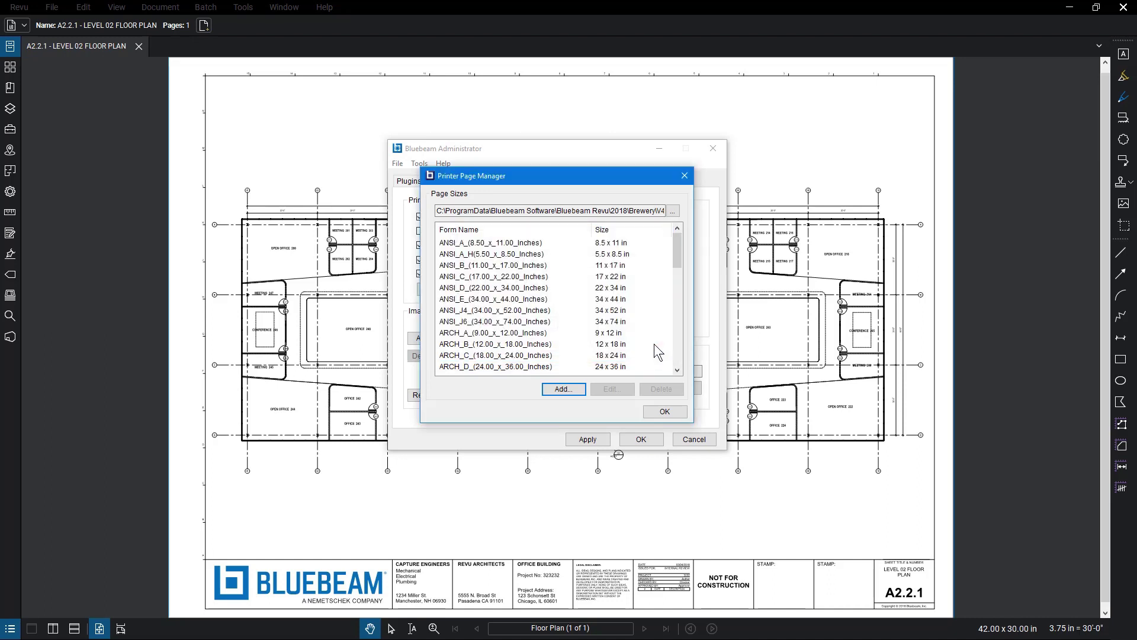
Select the ARCH_B 12 x 18 in page size and close the Page Manager with OK
click(639, 345)
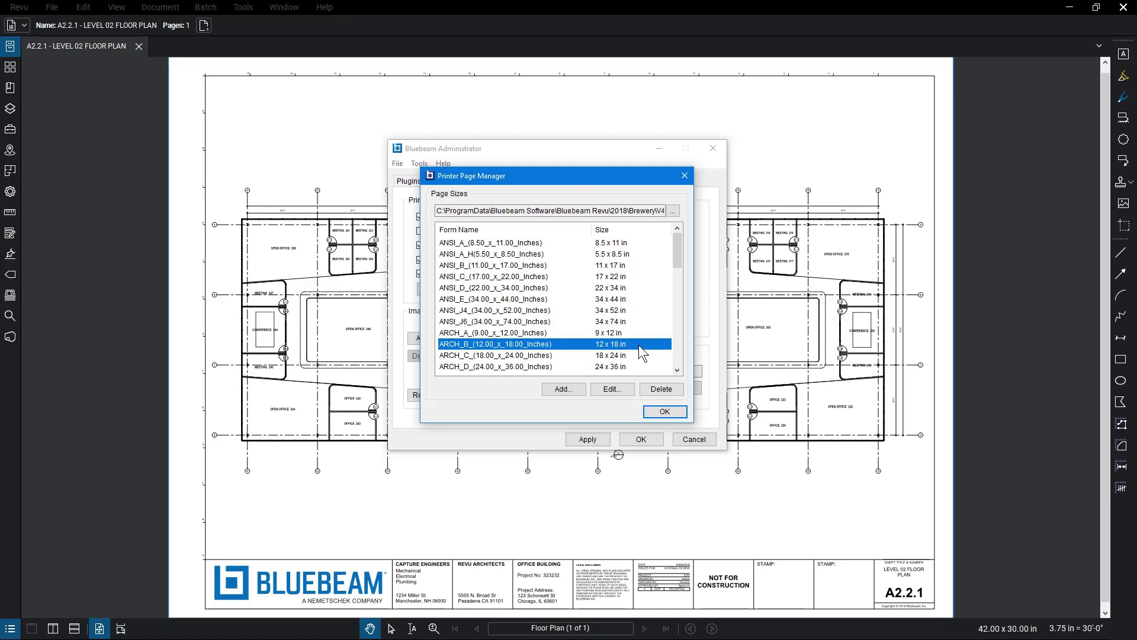
click(674, 409)
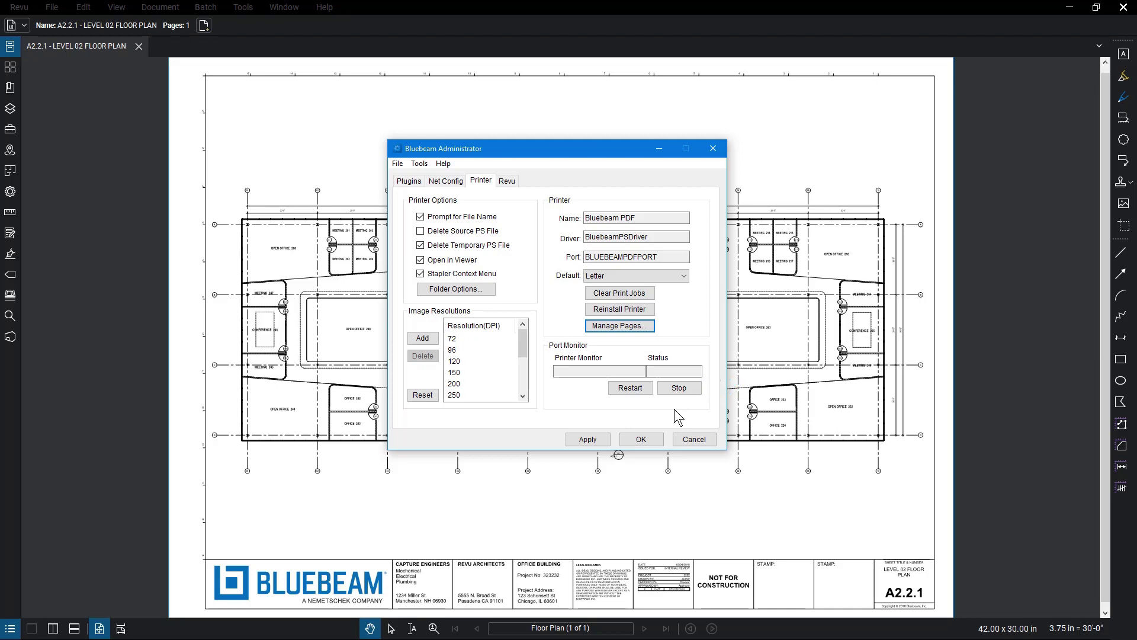
Switch to the Net Config tab to view its Unmanaged local folder paths
click(460, 184)
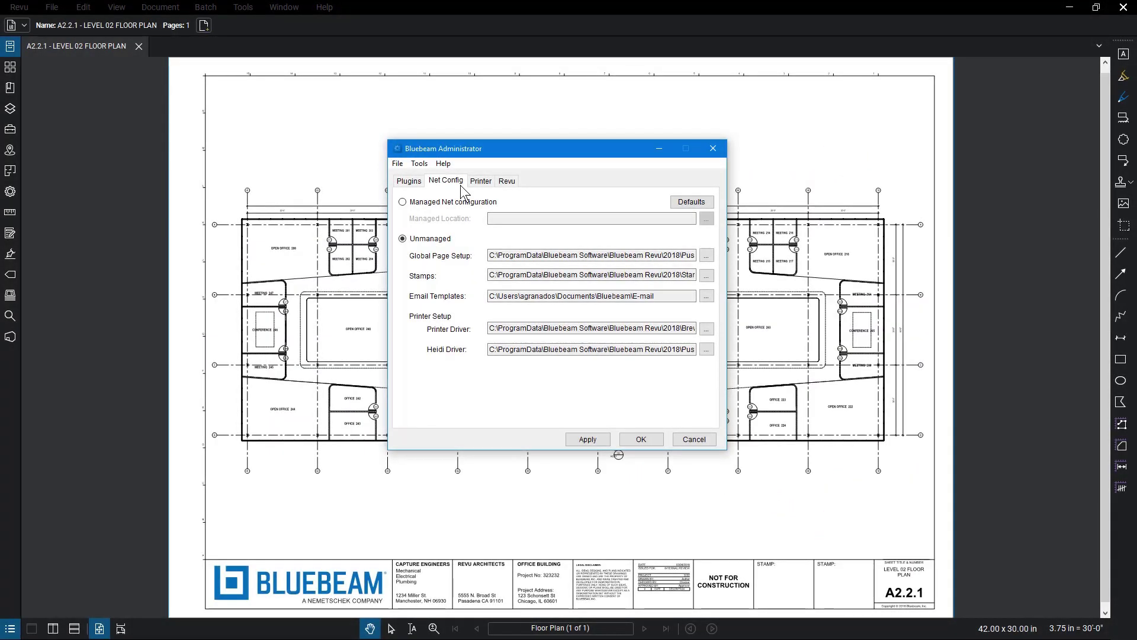
click(403, 201)
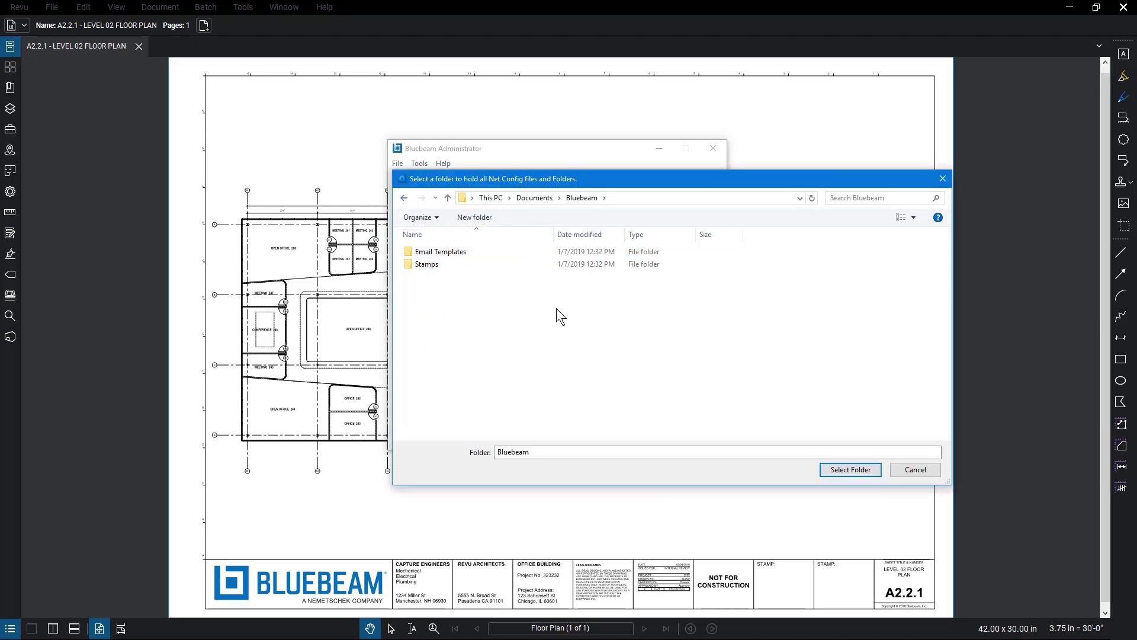
click(927, 471)
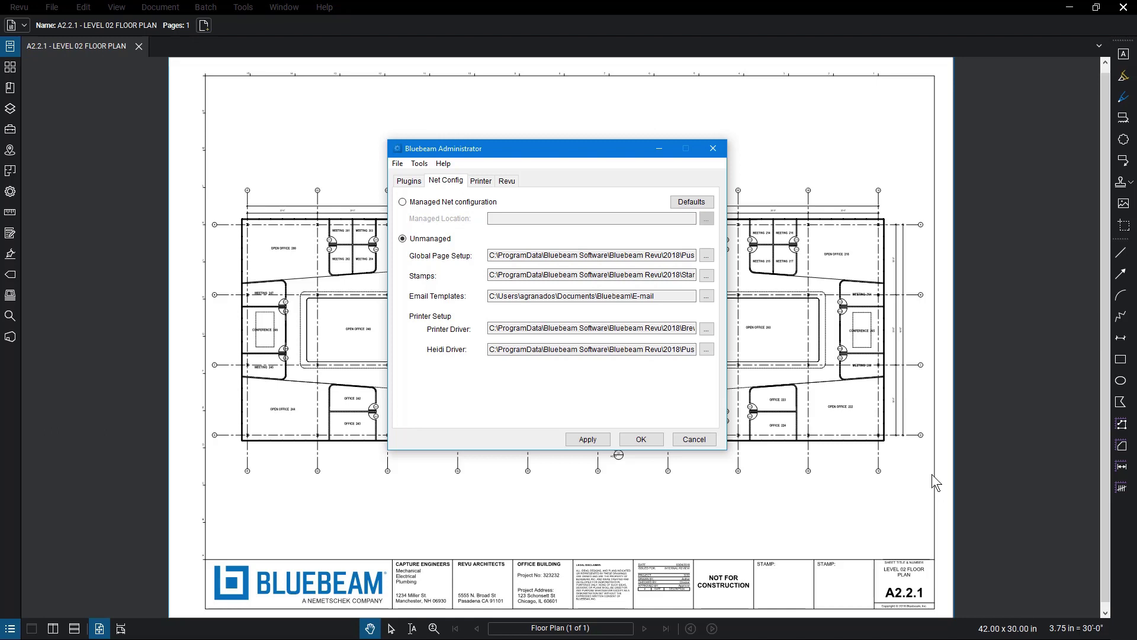
Point the Email Templates location to Documents\Bluebeam\Email Templates, choosing No Copy for existing files
click(711, 298)
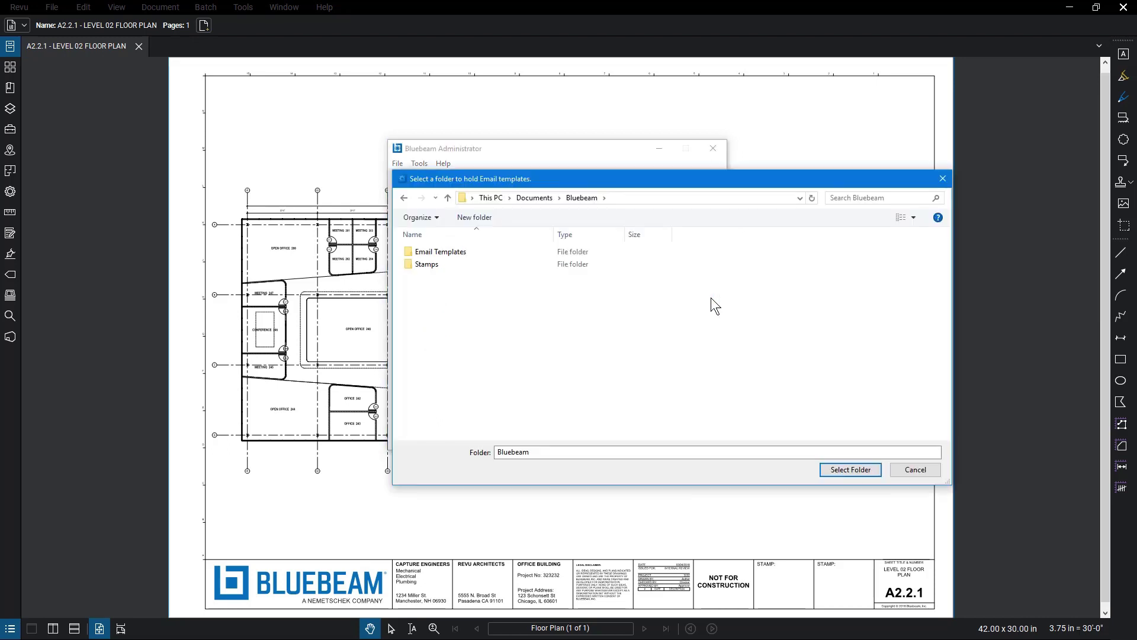
click(467, 255)
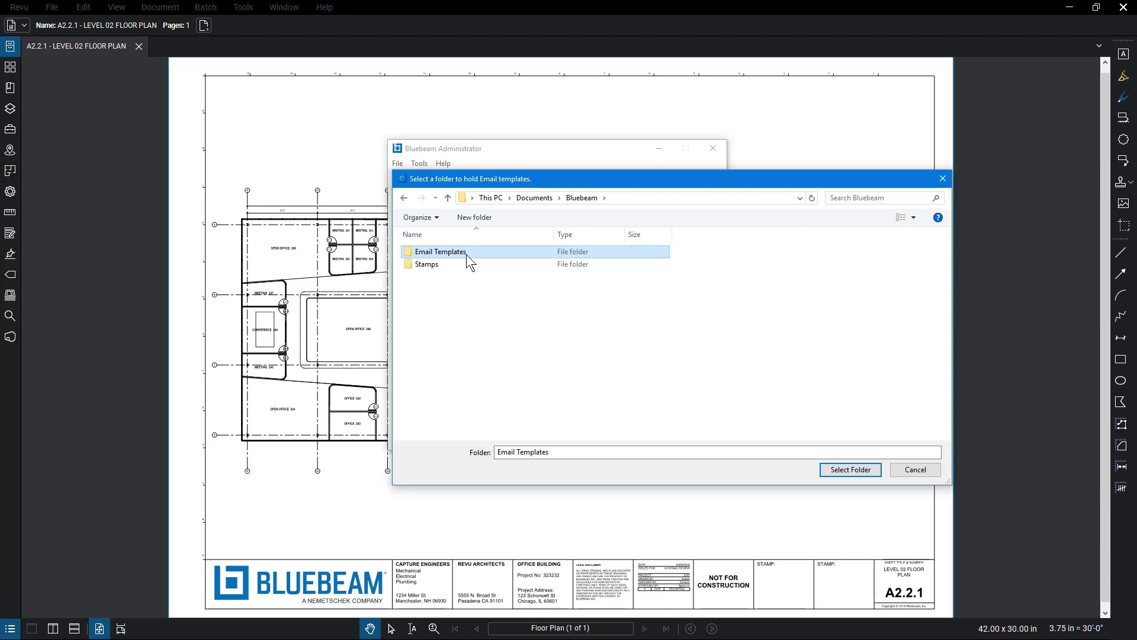
click(831, 471)
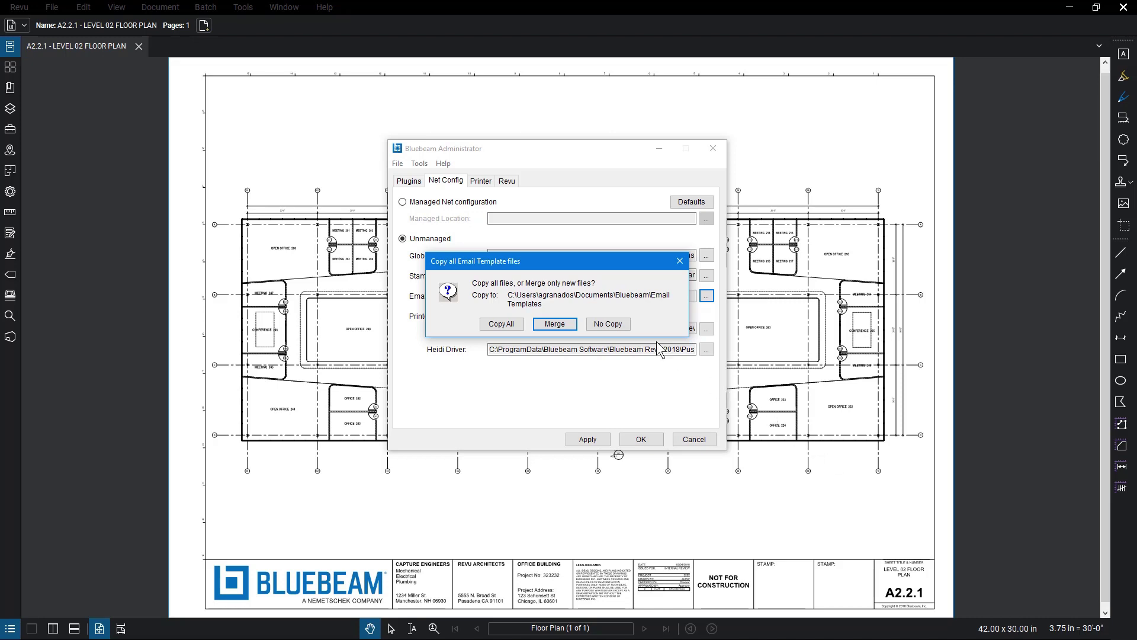
click(608, 324)
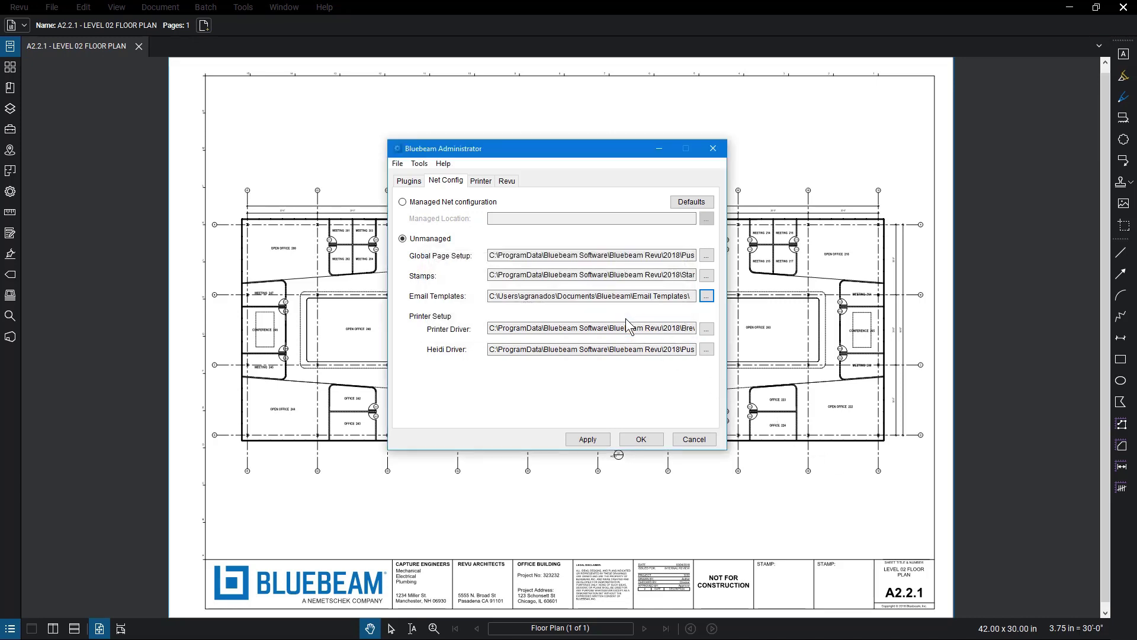